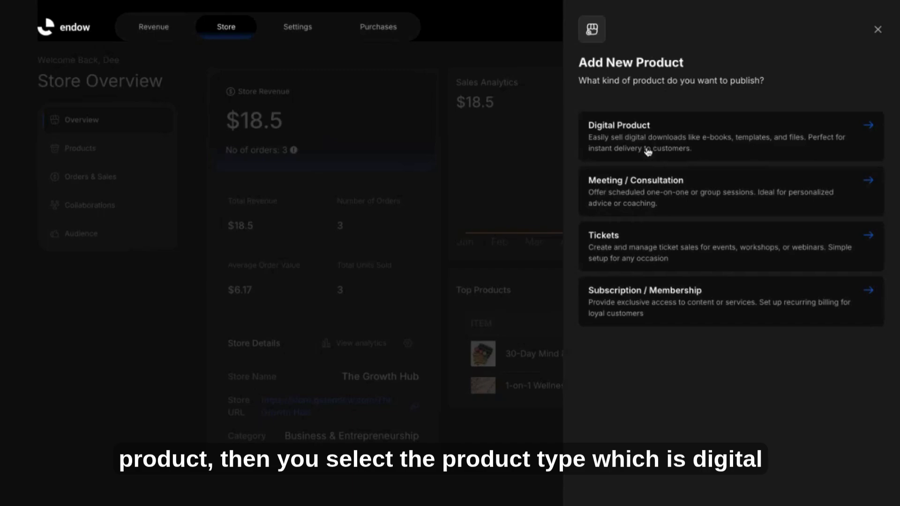
Start a new Digital Product and name it "Small Business Marketing Planner".
click(648, 150)
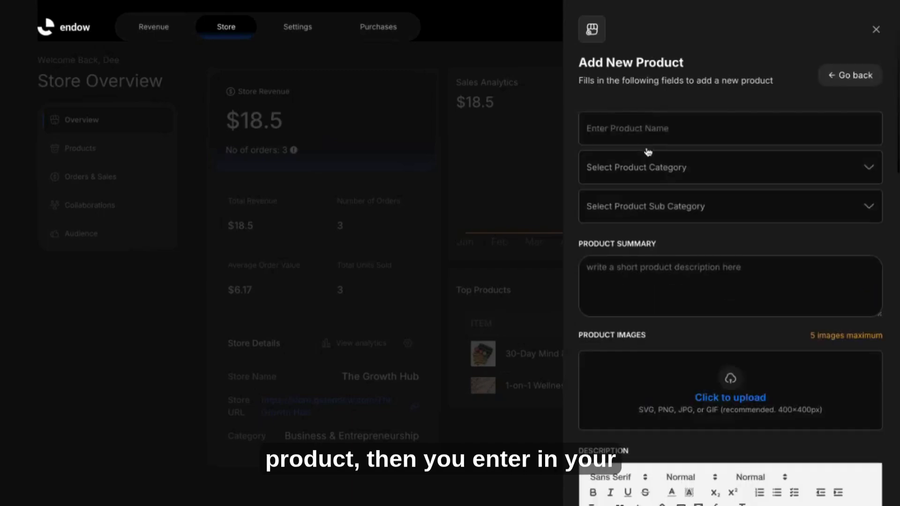
click(644, 126)
text(Small Business Marketing Planner)
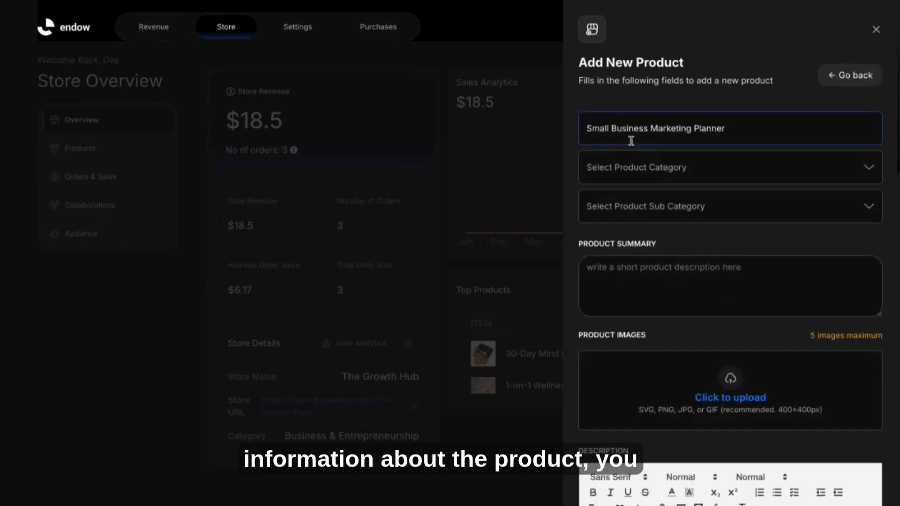
Set the product category to Business & Entrepreneurship and the sub category to Small and Medium Enterprises (SMEs).
click(628, 167)
click(637, 201)
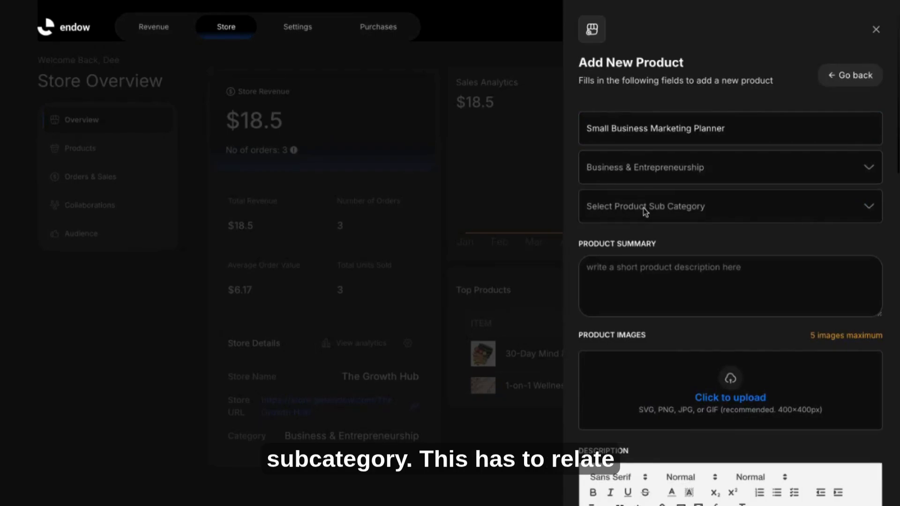
click(645, 209)
click(636, 275)
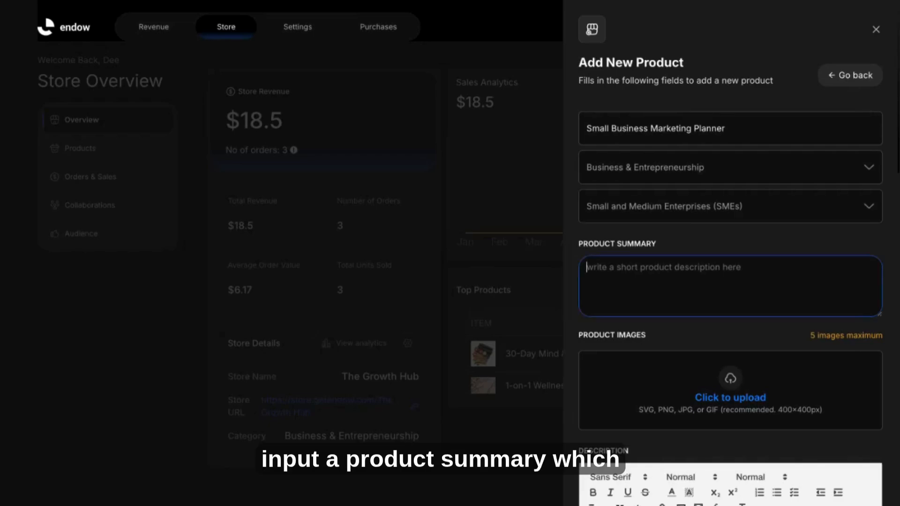
Fill in the product summary with "A customizable marketing planner designed to help small business owners map out campaigns, track results, and stay consistent online.".
text(A customizable marketing planner designed to help small business owners map out campaigns, track results, and stay consistent online.)
scroll(731, 282, down, 3)
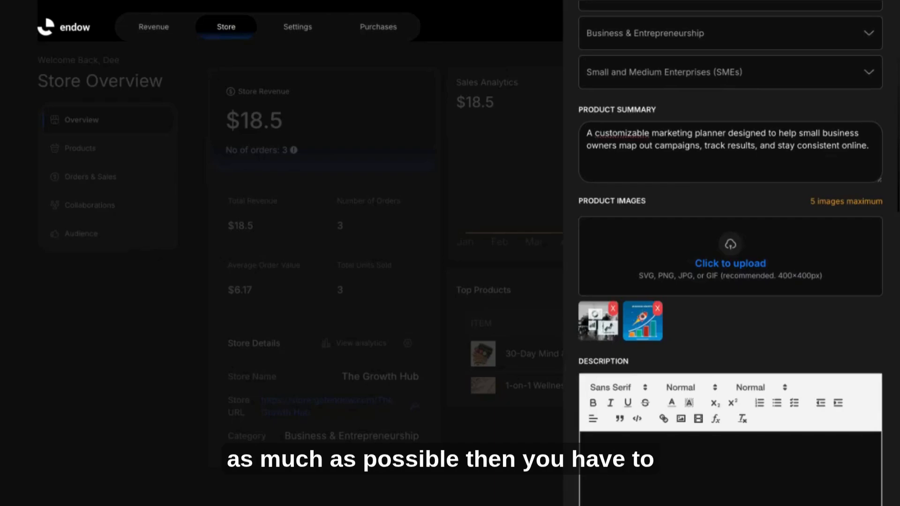
Write the full product description introducing the planner, with bullets for 12-month marketing calendar, campaign planning pages, budget tracker, engagement log and social media post planner.
scroll(640, 426, down, 3)
click(619, 355)
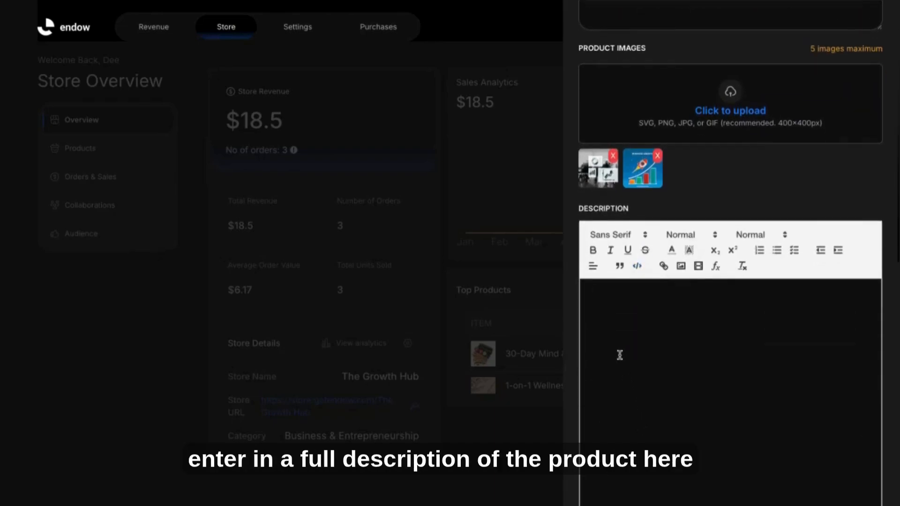
text(Take control of your marketing strategy with this easy-to-use planner built specifically for small businesses. Plan campaigns, track ads, and measure results with ready-made templates you can edit instantly. Includes: 12-month marketing calendar Campaign planning pages Budget tracker Engagement log Social media post planner)
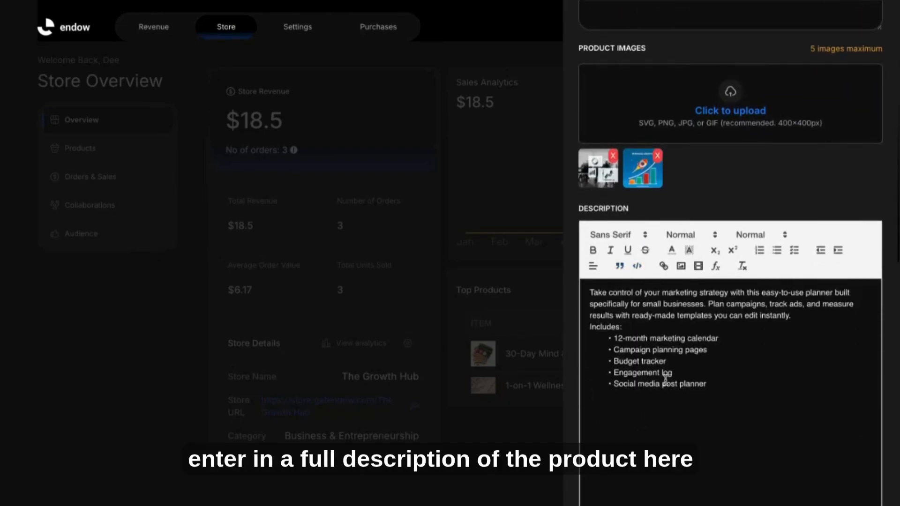
Format the entire product description text in the Monospace font, keeping the Normal paragraph style.
click(625, 236)
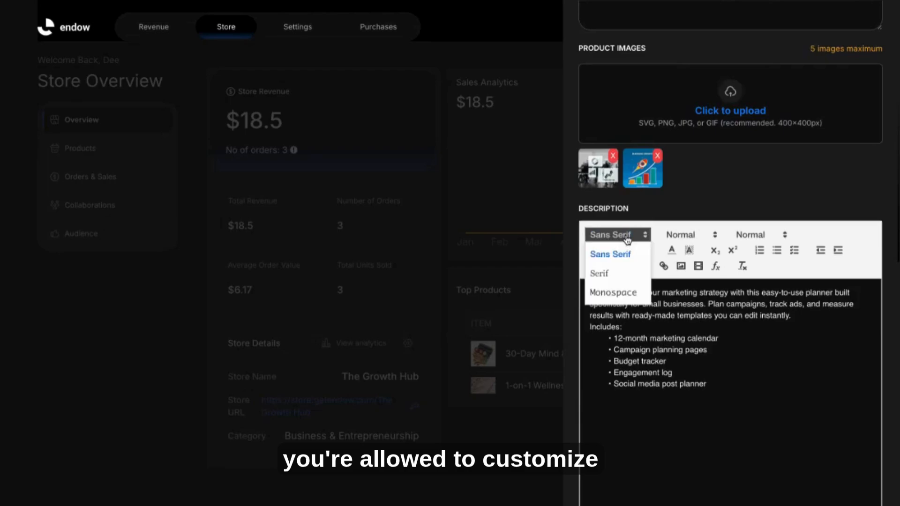
click(605, 274)
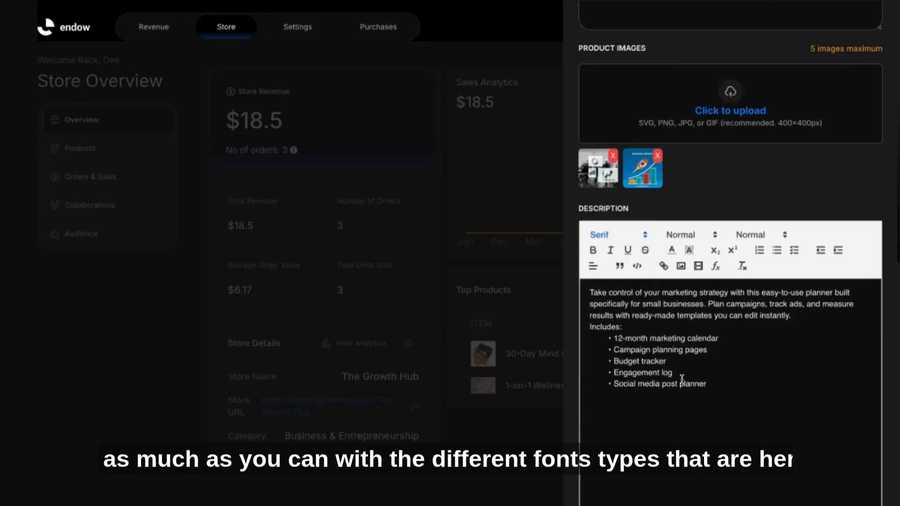
key(ctrl+a)
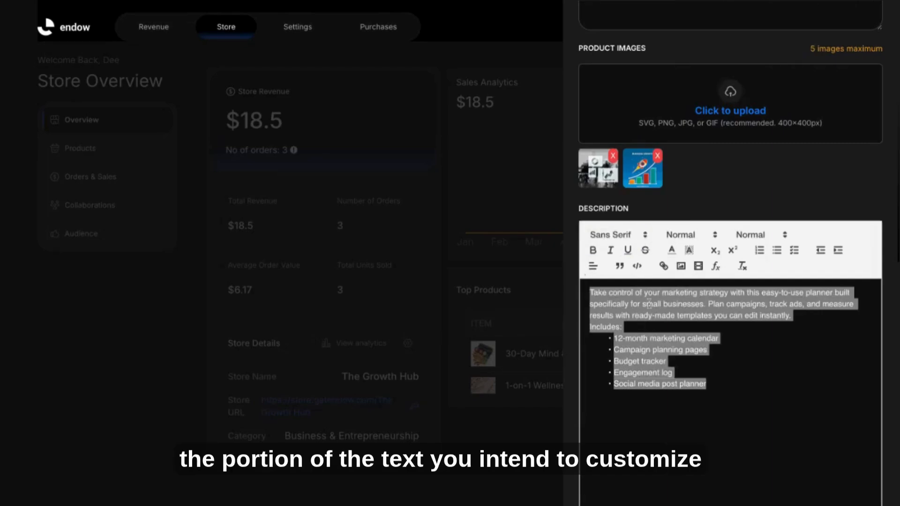
click(644, 235)
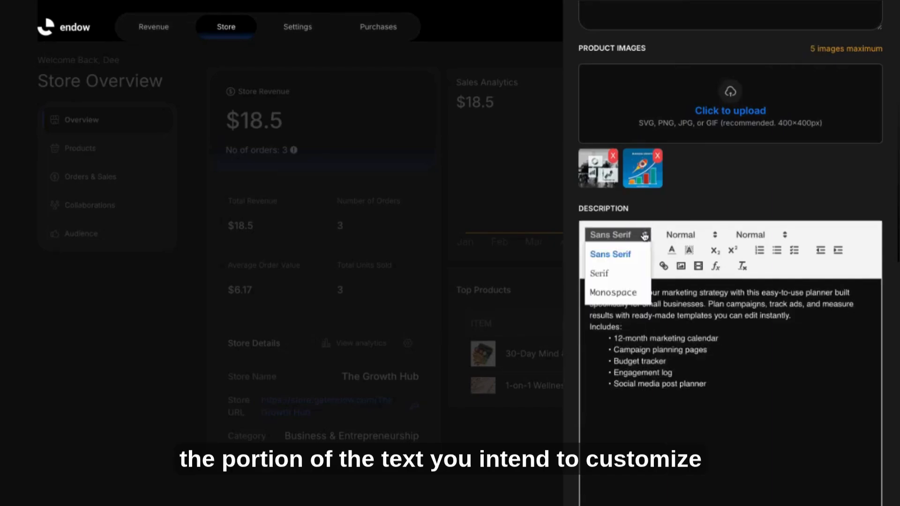
click(614, 298)
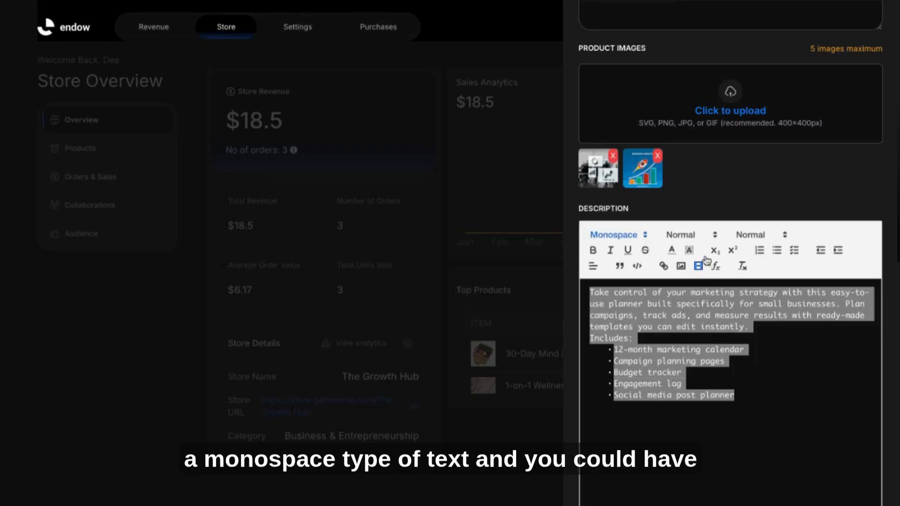
click(702, 236)
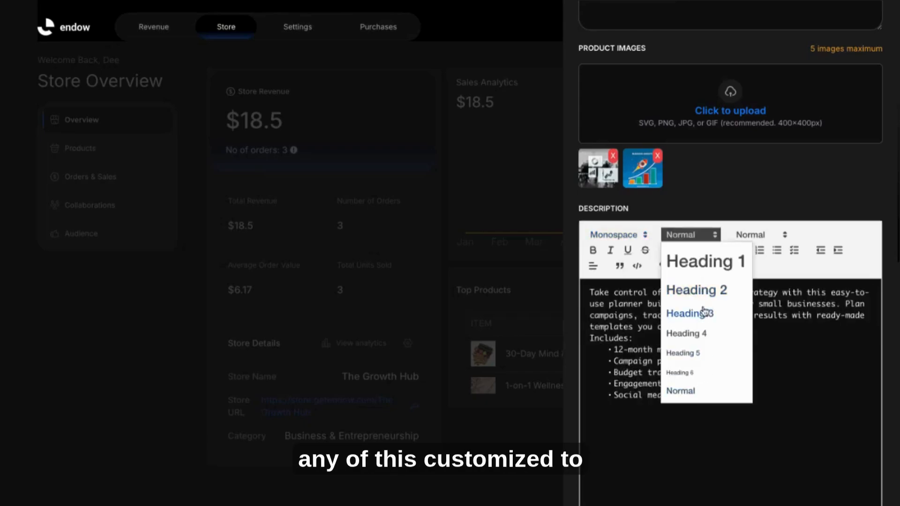
click(772, 304)
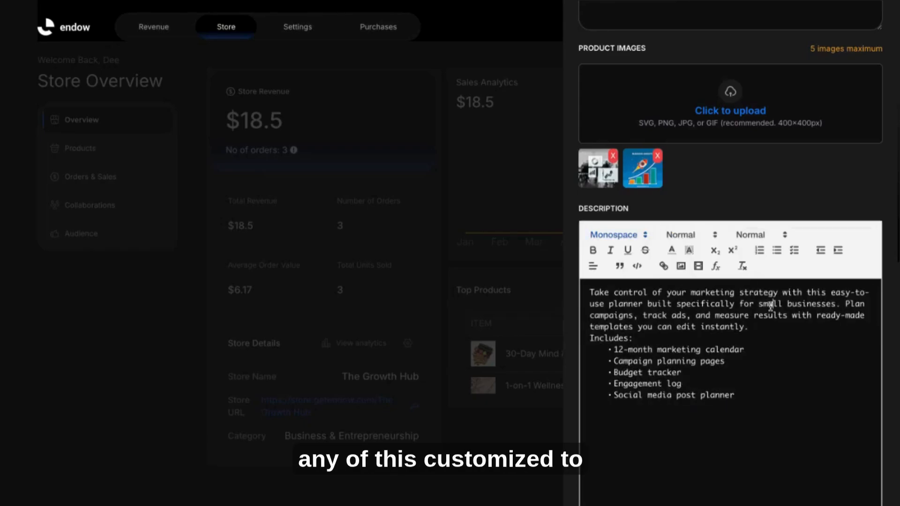
Set the product's single-payment sale price to 1.30 USD and enable Tax Inclusion.
scroll(719, 354, down, 4)
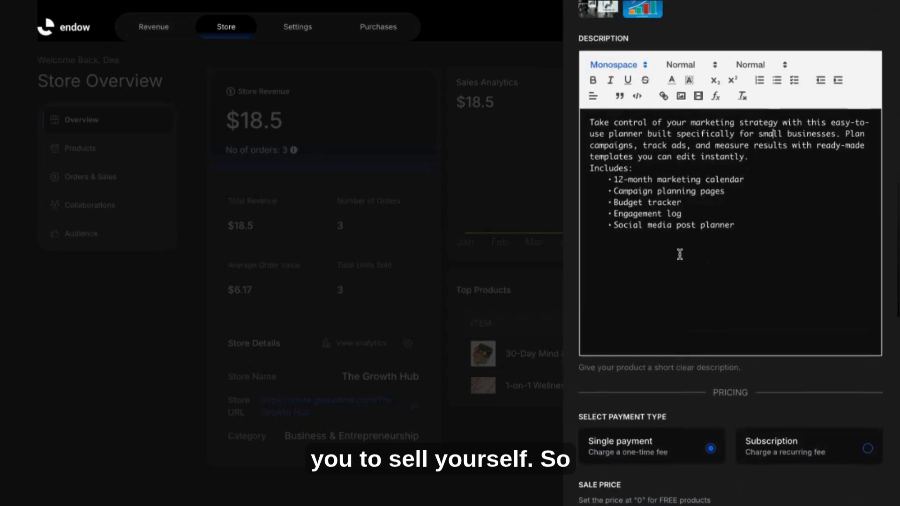
scroll(680, 254, down, 2)
scroll(679, 254, down, 5)
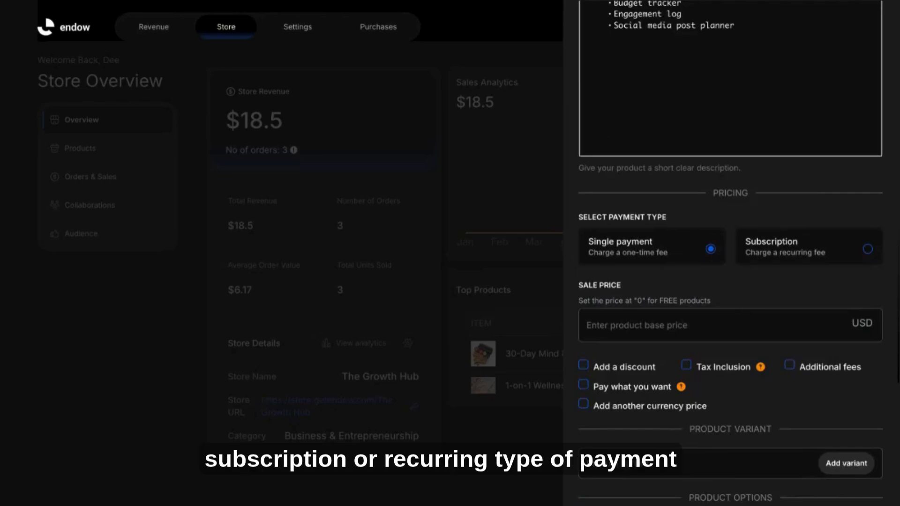
scroll(763, 290, down, 1)
click(737, 270)
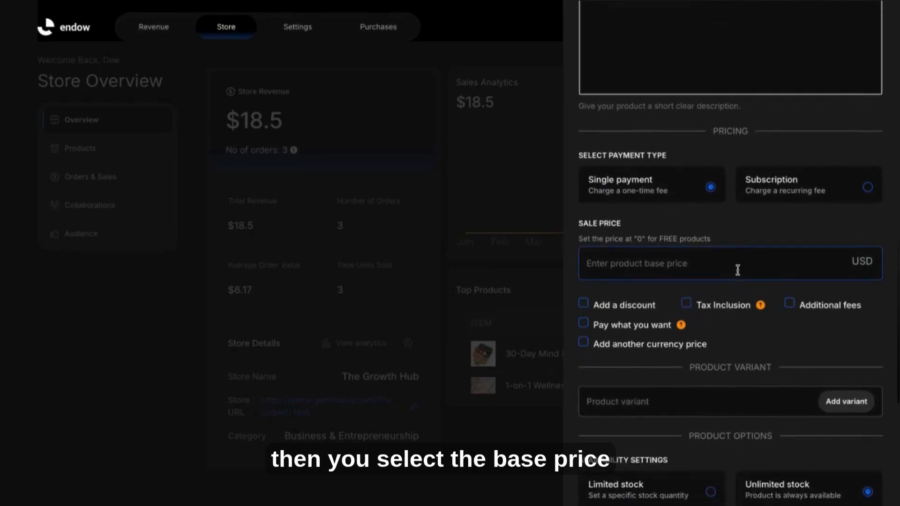
text(1)
click(719, 284)
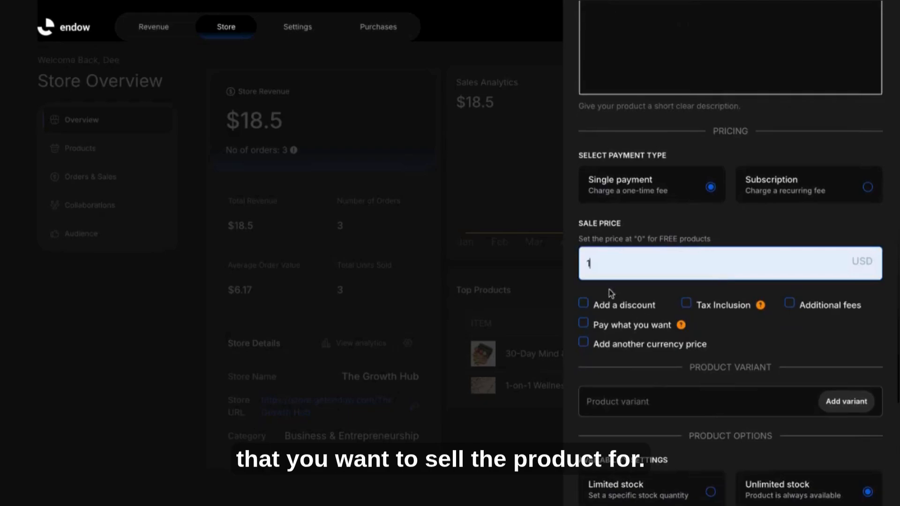
text(.50)
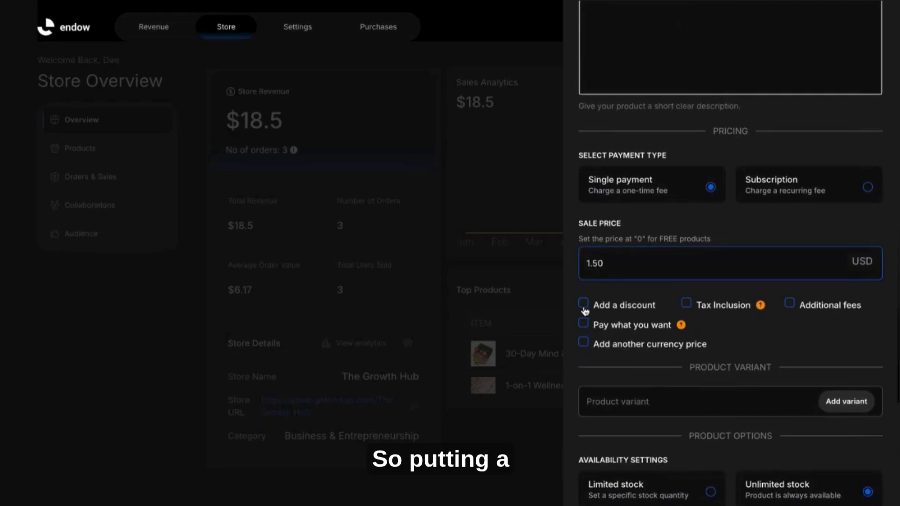
key(BackSpace)
key(BackSpace)
key(BackSpace)
text(.3)
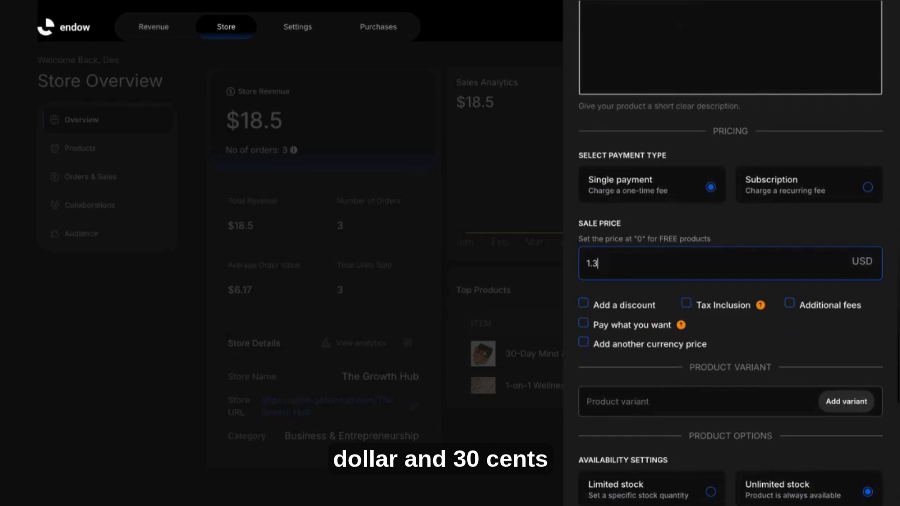
text(0)
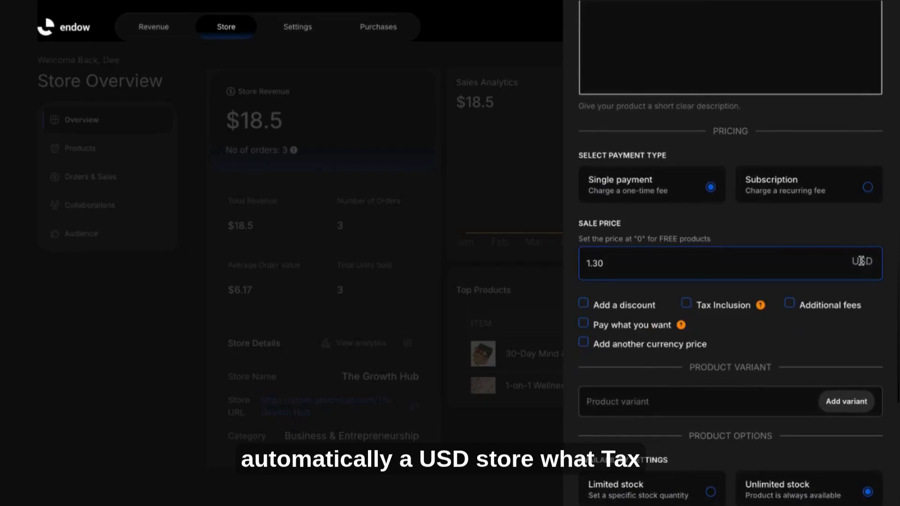
mouse_move(758, 313)
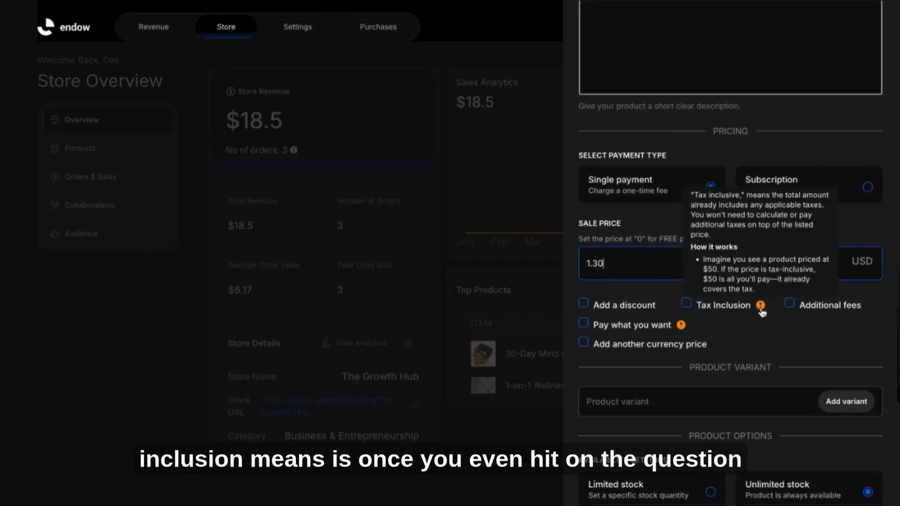
click(687, 307)
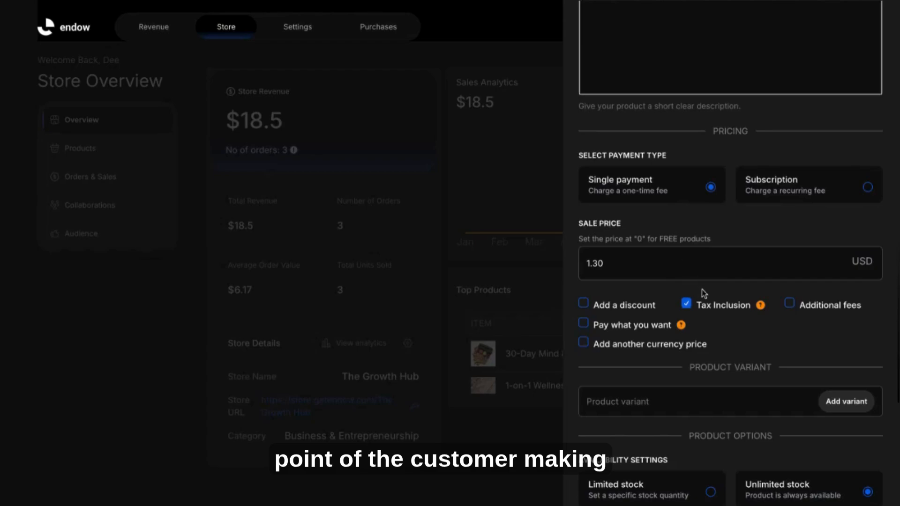
Add a product variant named "Standard" with the description "PDF details plus regular product".
scroll(704, 293, down, 1)
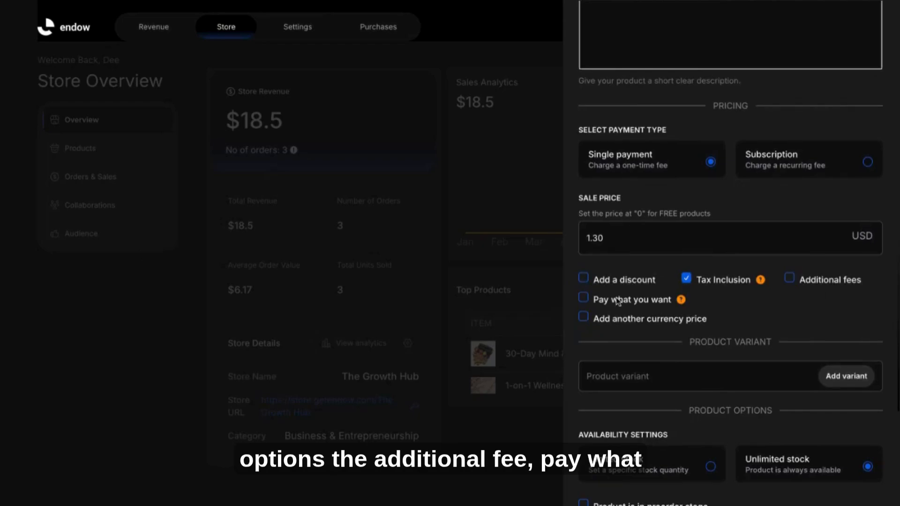
scroll(633, 314, down, 1)
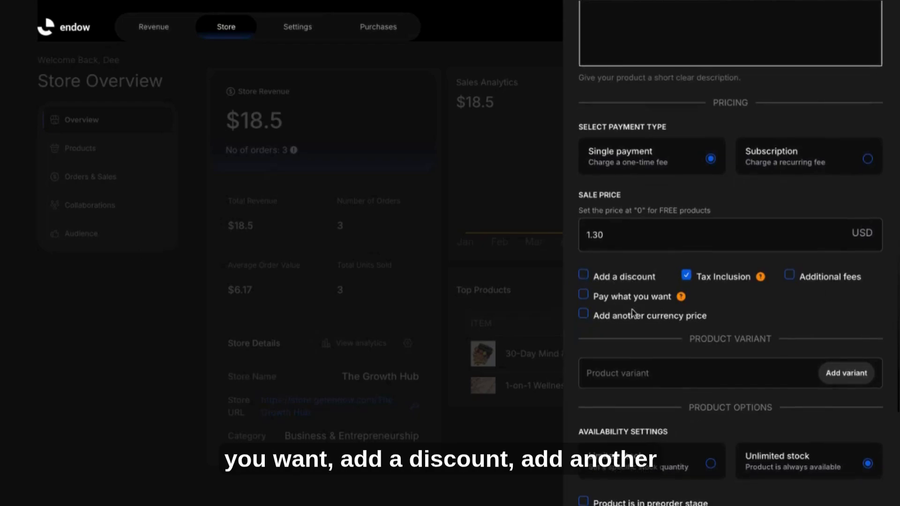
scroll(633, 311, down, 3)
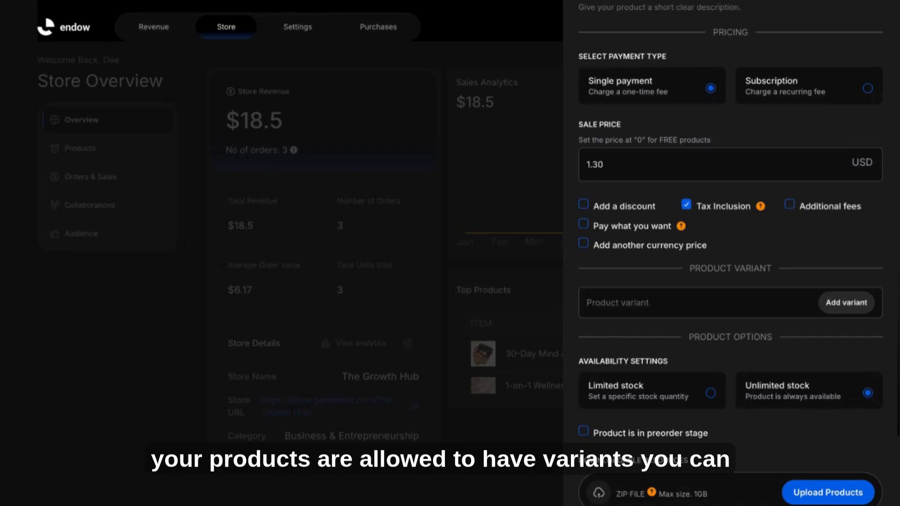
click(834, 303)
click(640, 82)
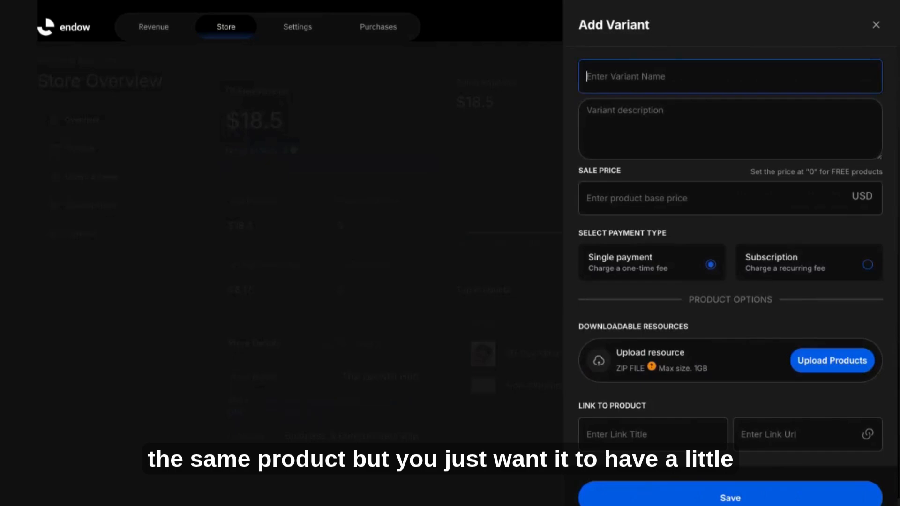
text(Standard)
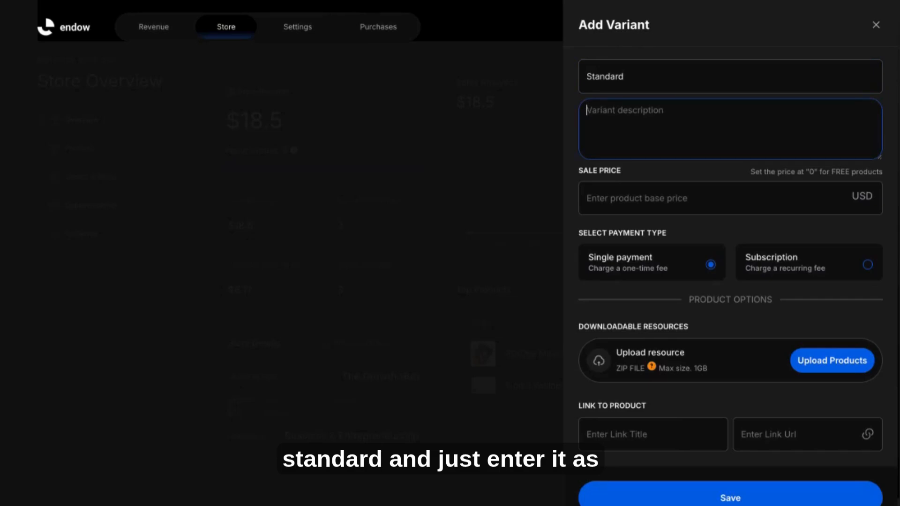
text(PDF)
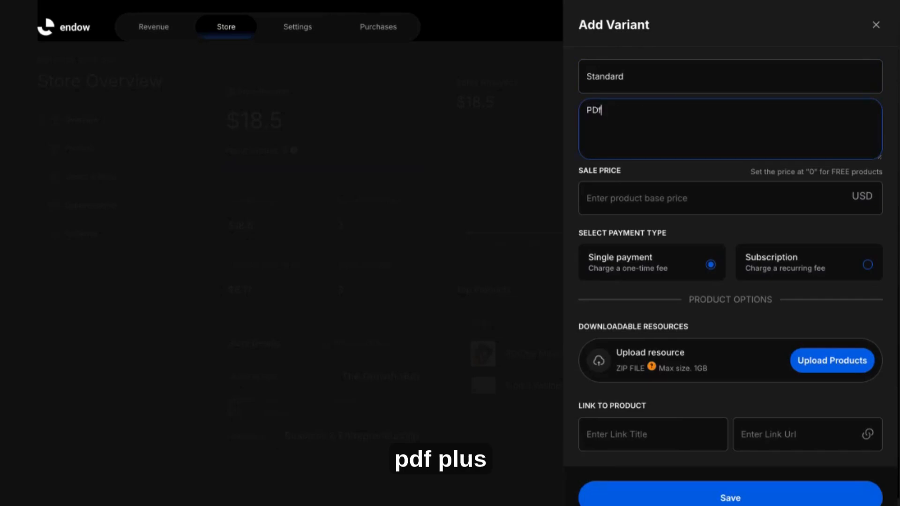
key(BackSpace)
text(F details plus regfular product)
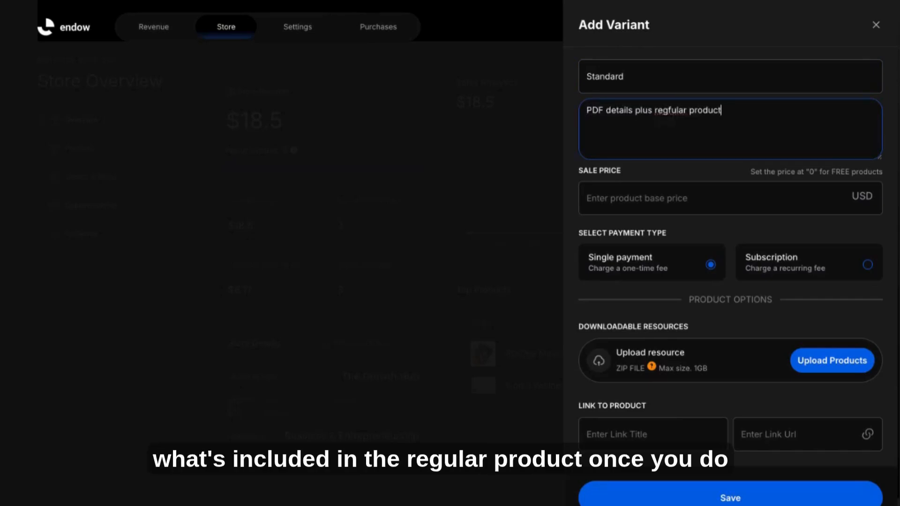
click(672, 110)
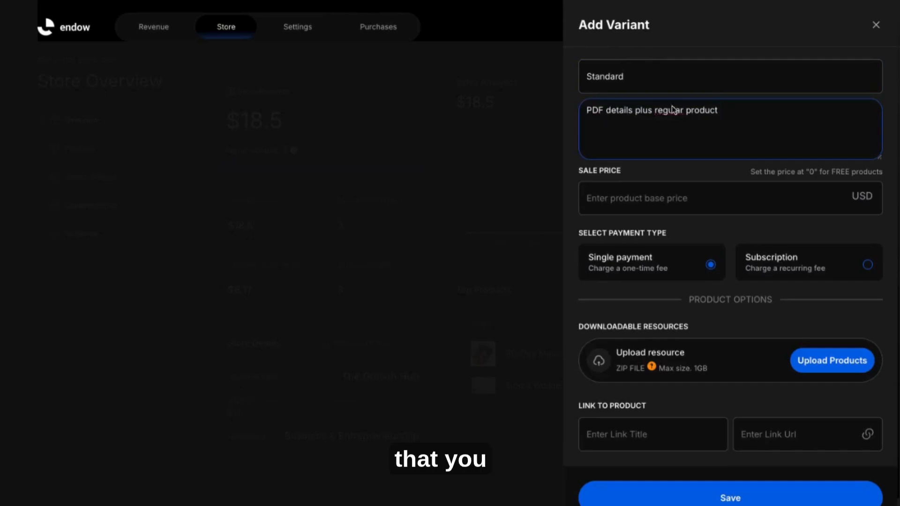
key(BackSpace)
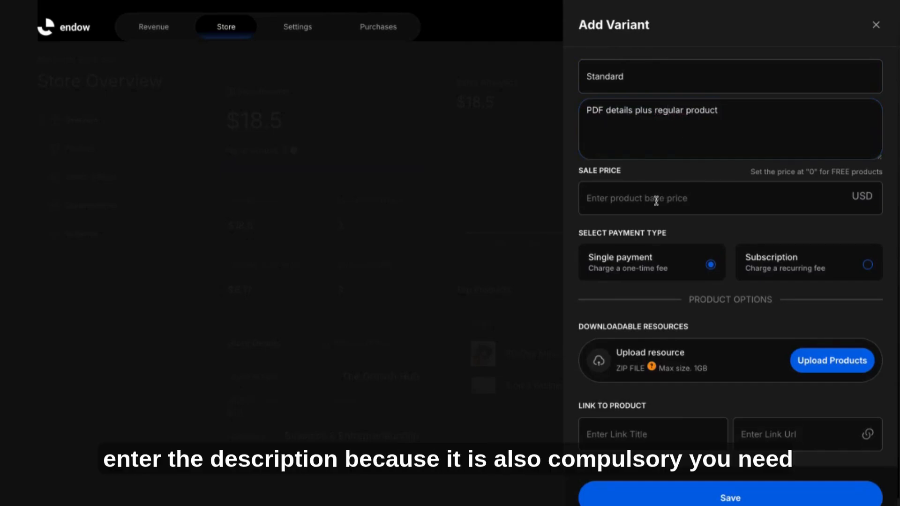
Set the Standard variant's sale price to 0 USD so that it is free.
text(1)
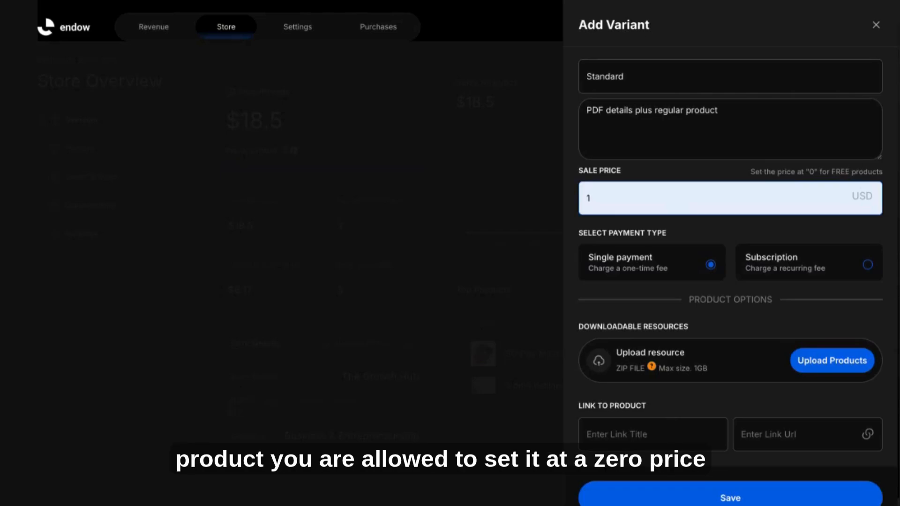
key(BackSpace)
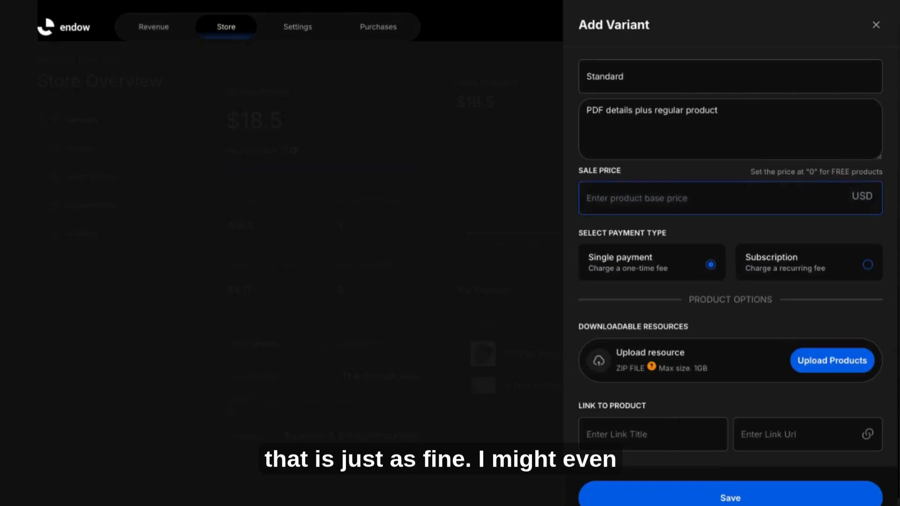
text(0)
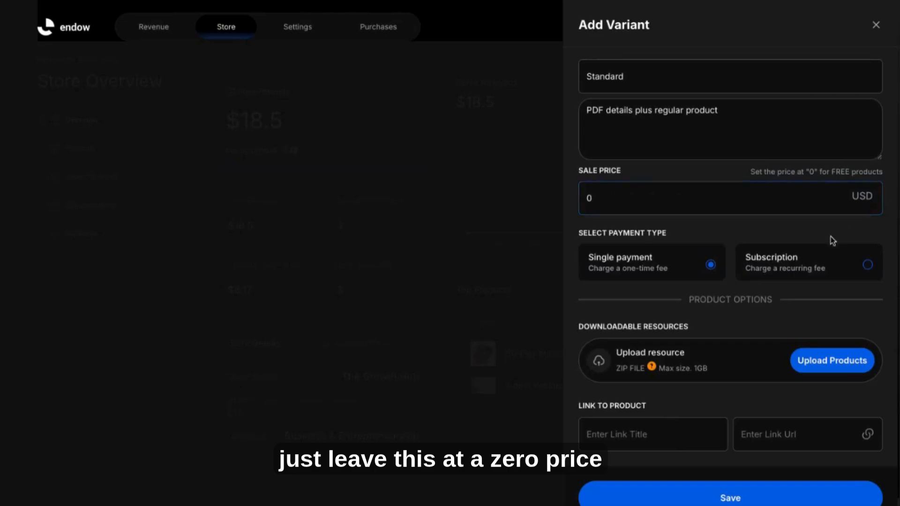
Keep the Standard variant on single payment, upload GH Digital Product.pdf as its downloadable resource, and save the variant.
click(678, 280)
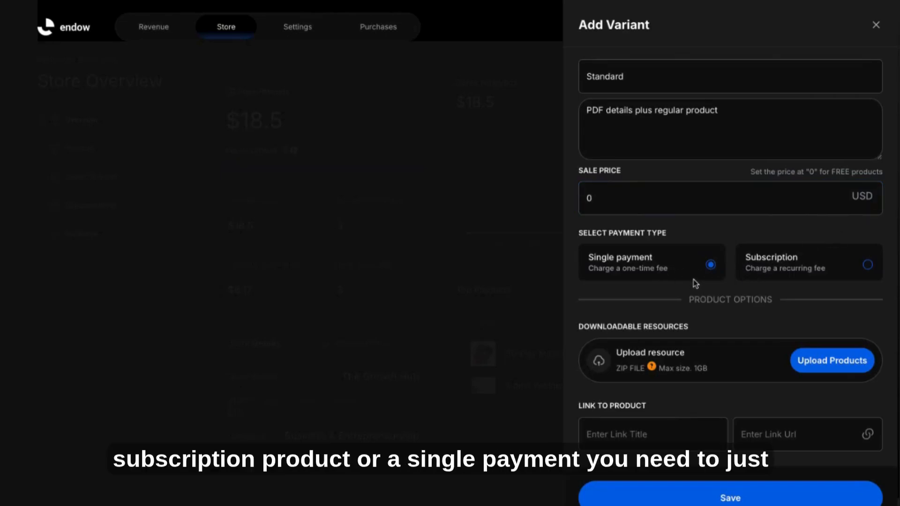
scroll(719, 295, down, 1)
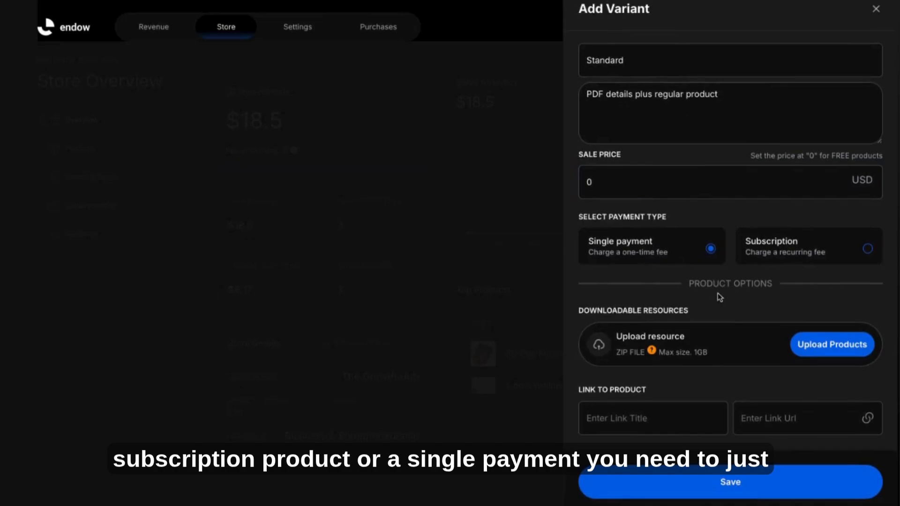
click(820, 355)
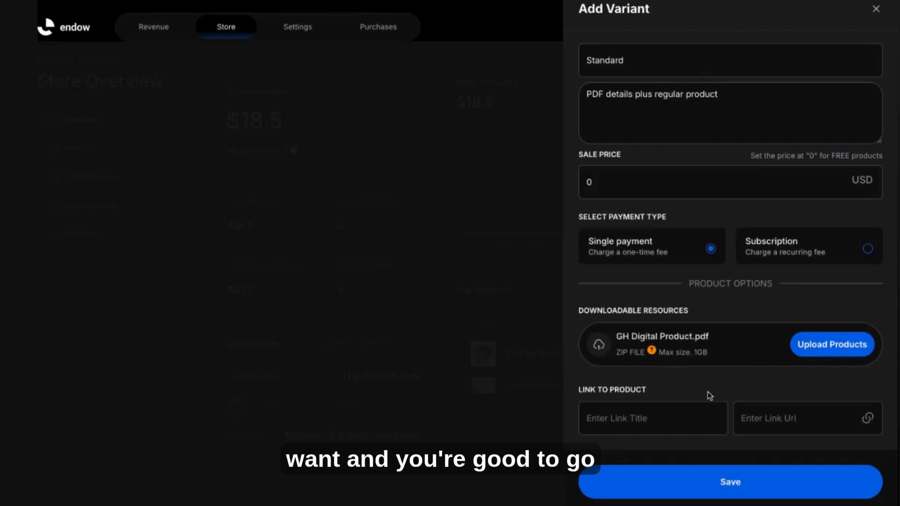
click(656, 418)
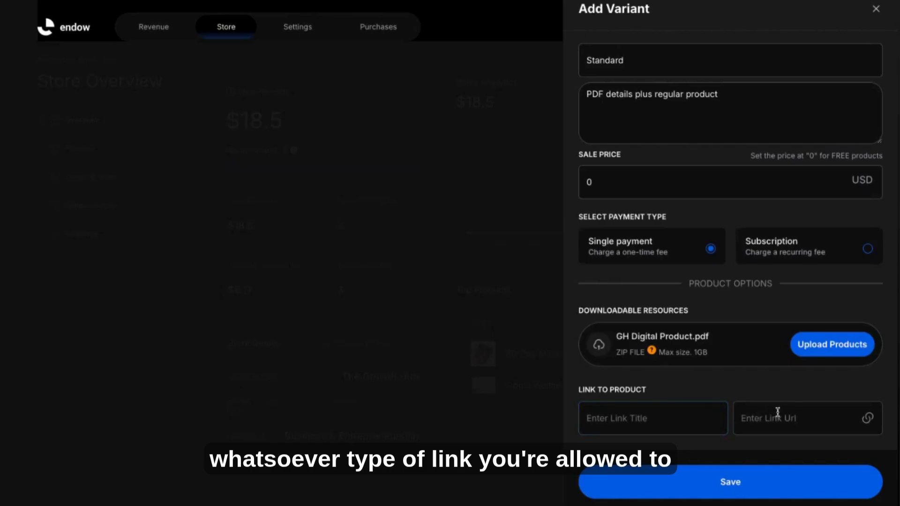
click(778, 488)
Upload GH Digital Product.pdf as the main product's downloadable resource, keeping its stock unlimited.
scroll(751, 406, down, 2)
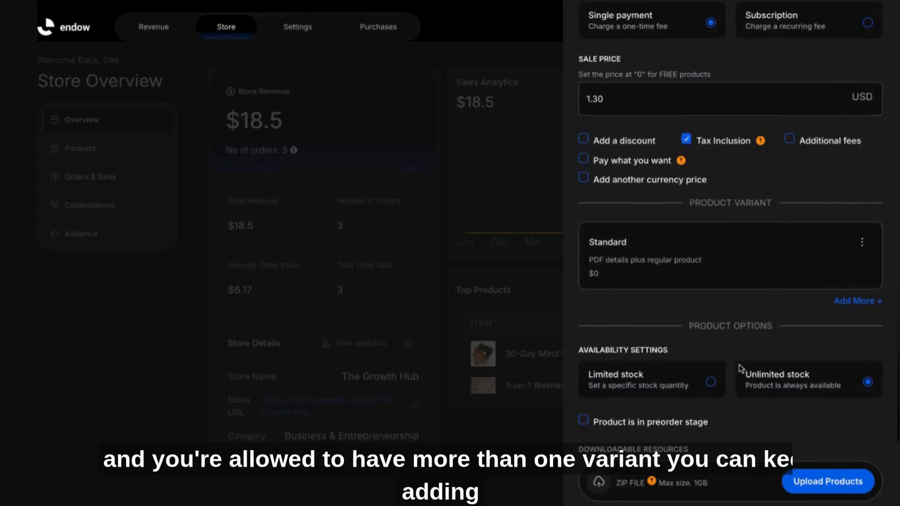
scroll(740, 369, down, 1)
scroll(741, 369, down, 3)
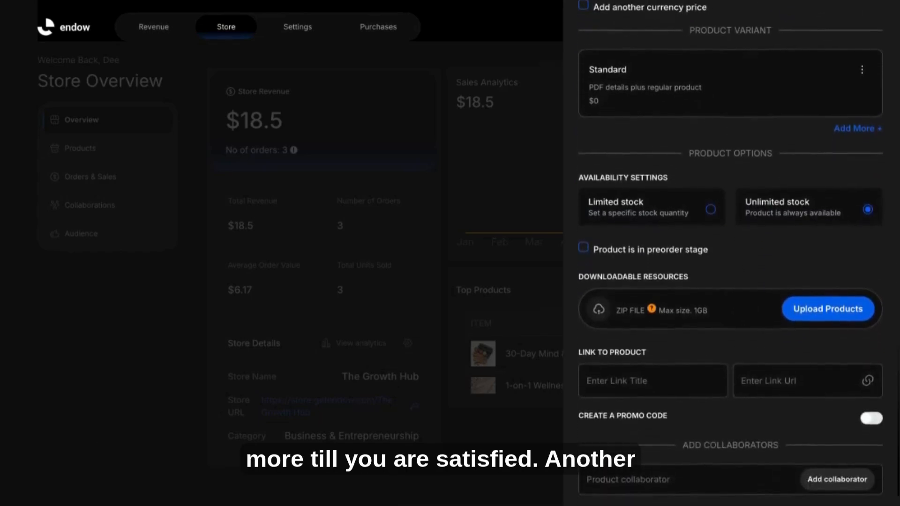
scroll(730, 253, down, 1)
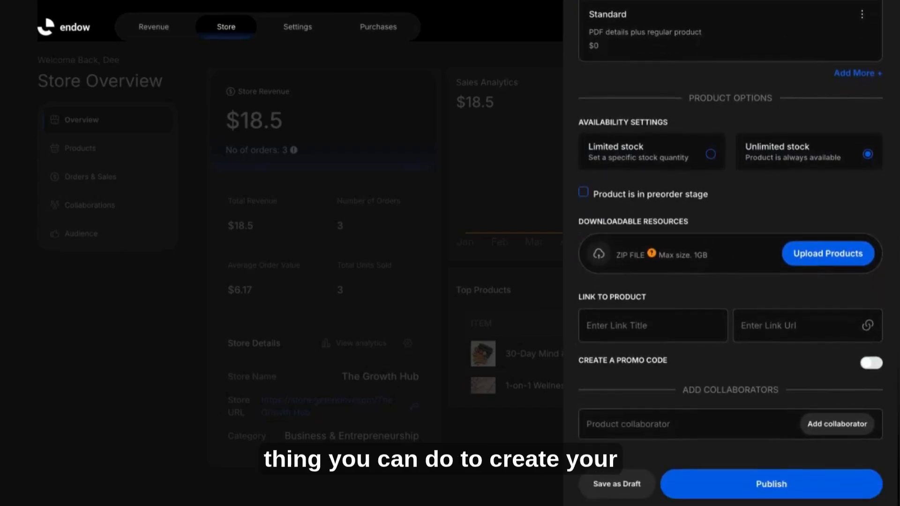
scroll(714, 337, up, 1)
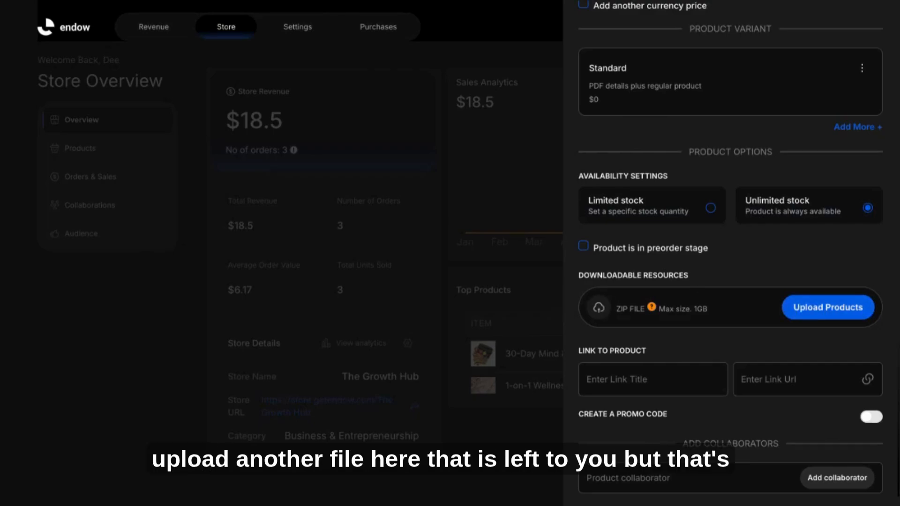
scroll(676, 350, down, 1)
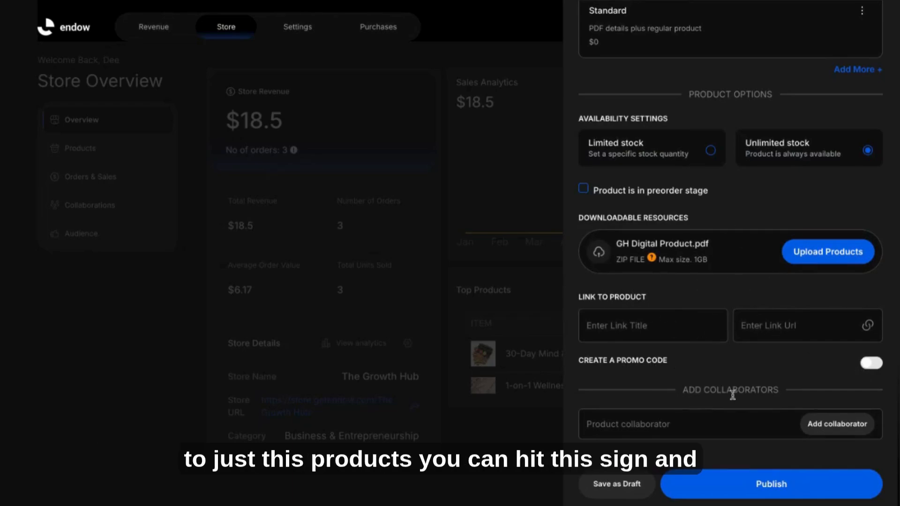
Enable promo code creation to review its discount, date and timezone fields, and switch it back off.
click(864, 370)
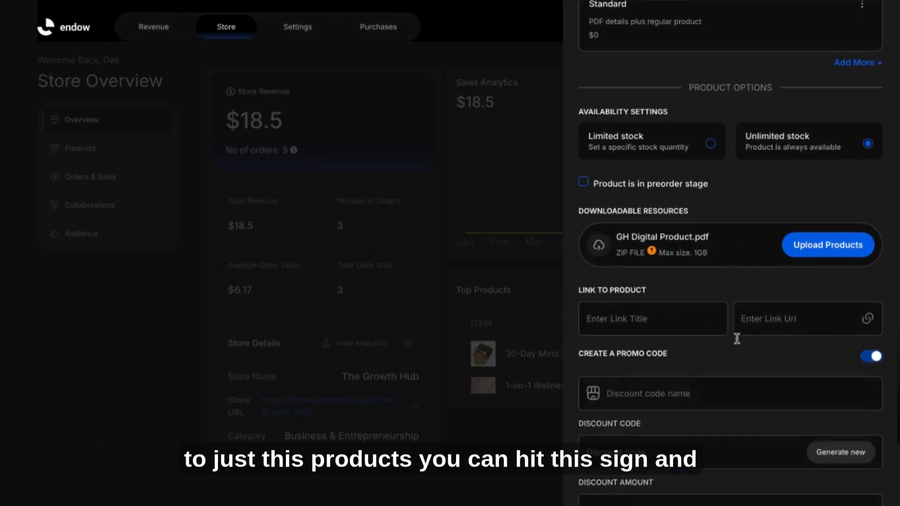
scroll(735, 337, down, 5)
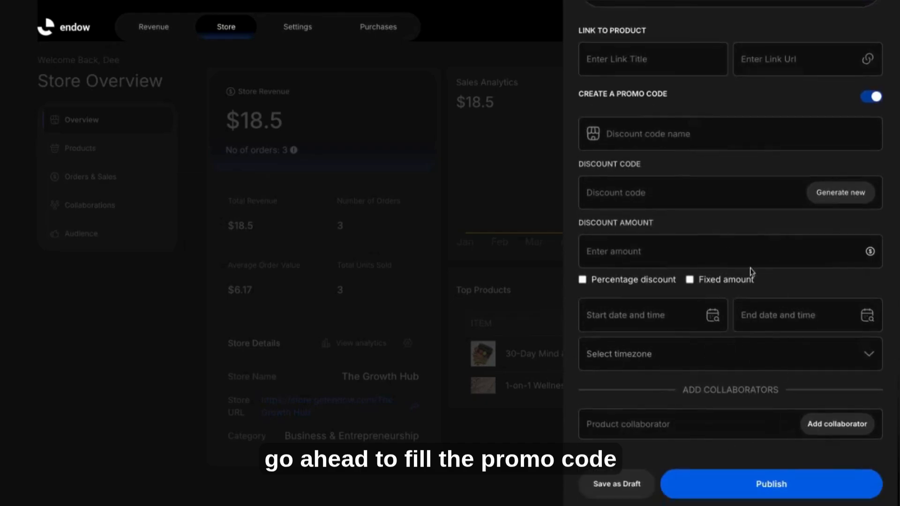
scroll(773, 253, up, 1)
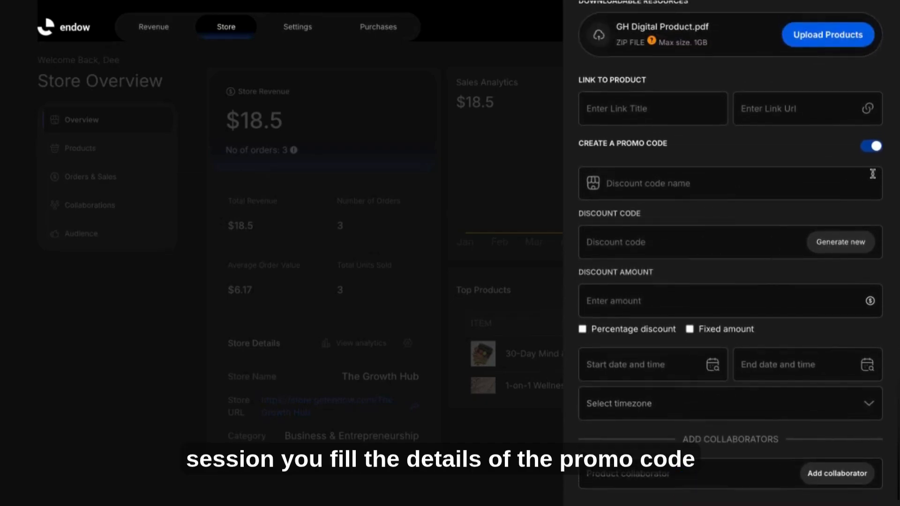
click(872, 146)
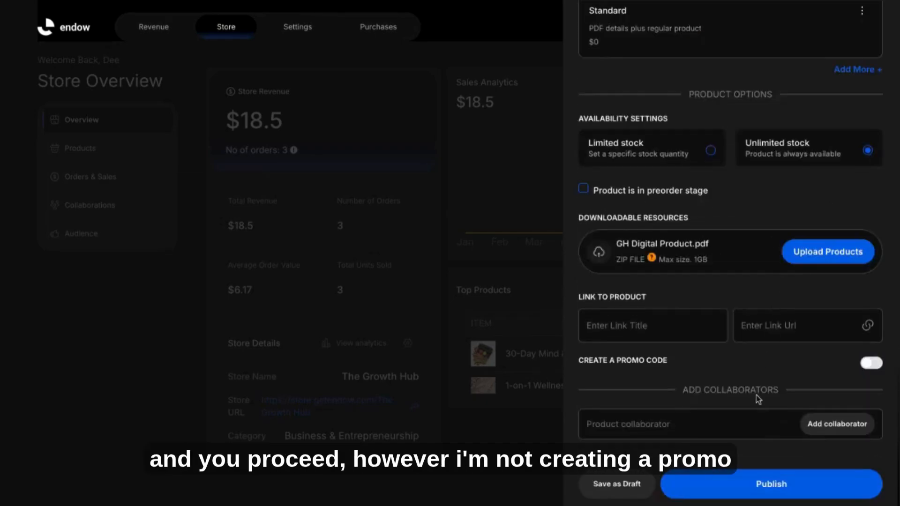
Try a Fixed Amount split for a new product collaborator and cancel without saving.
click(814, 427)
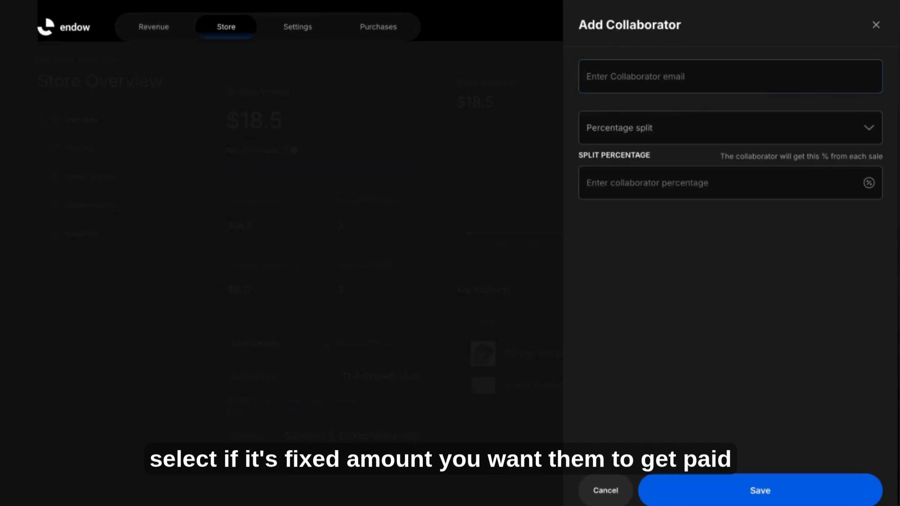
click(648, 186)
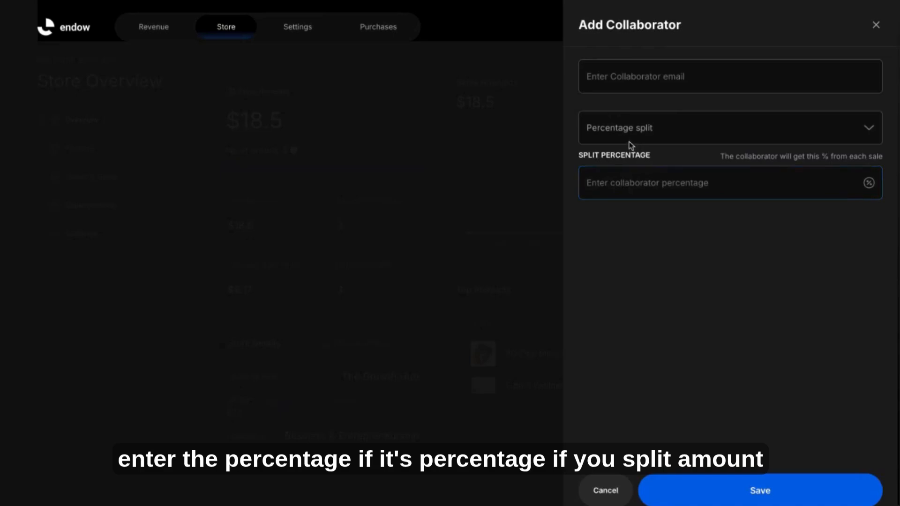
click(623, 137)
click(632, 164)
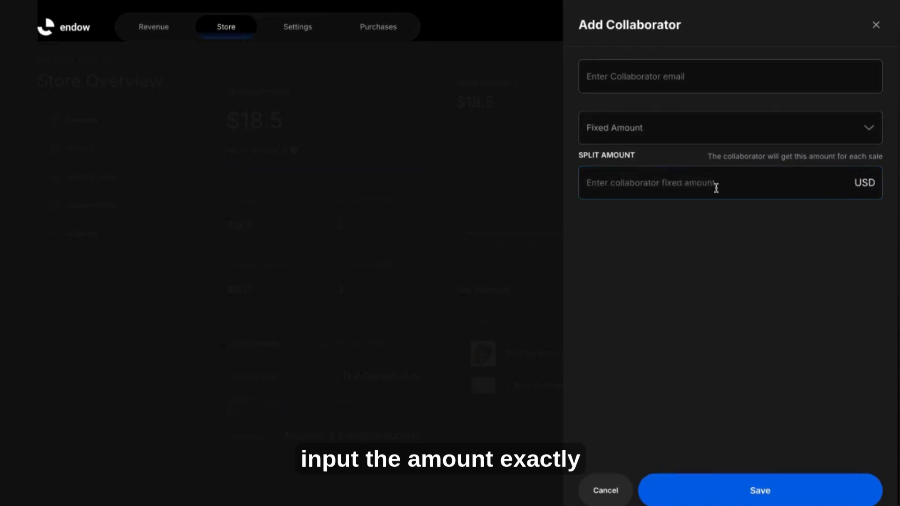
click(617, 491)
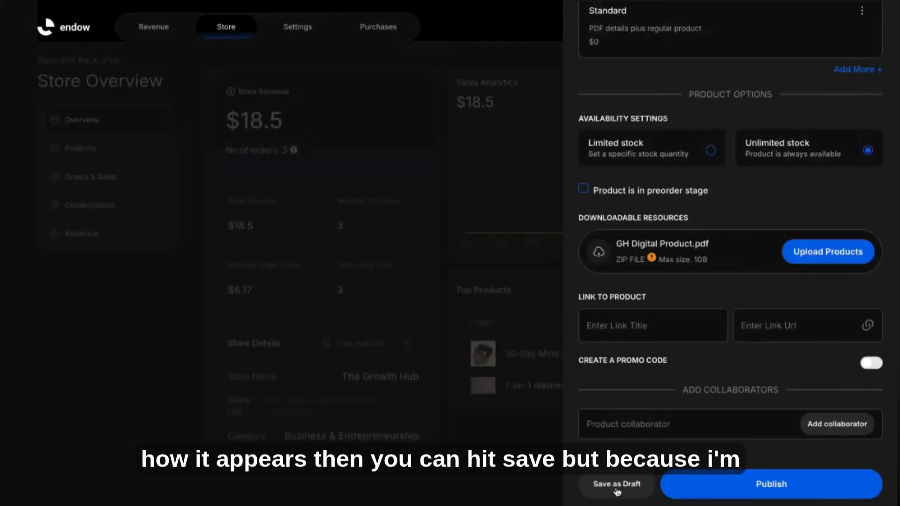
Publish the product to the store and dismiss the confirmation.
click(710, 489)
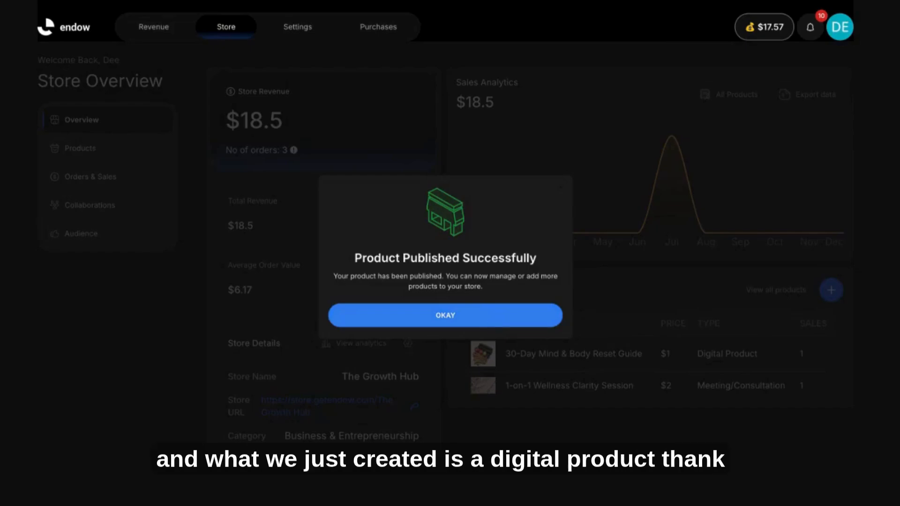
click(496, 318)
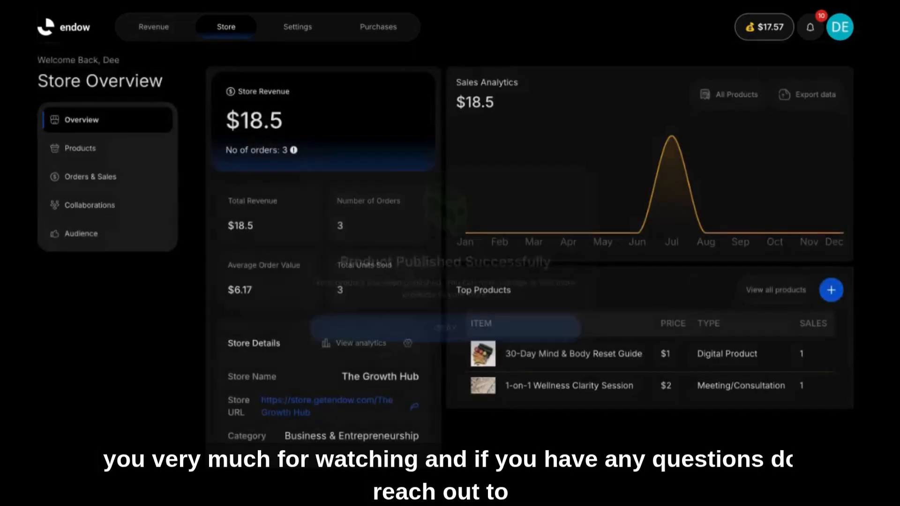